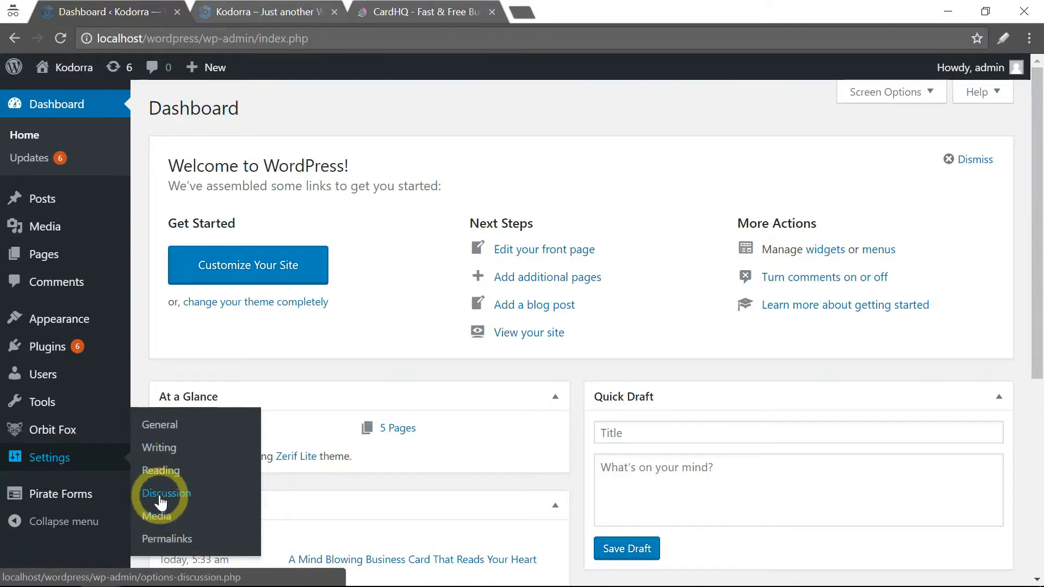
Step: Open the site's General Settings and look over the available options
click(160, 427)
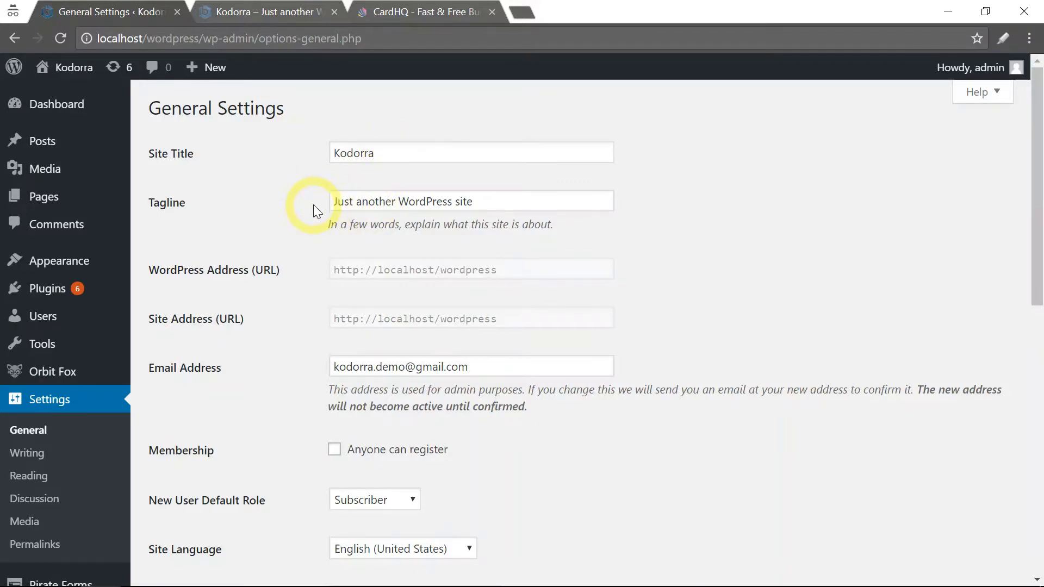
scroll(314, 207, down, 4)
scroll(303, 224, up, 4)
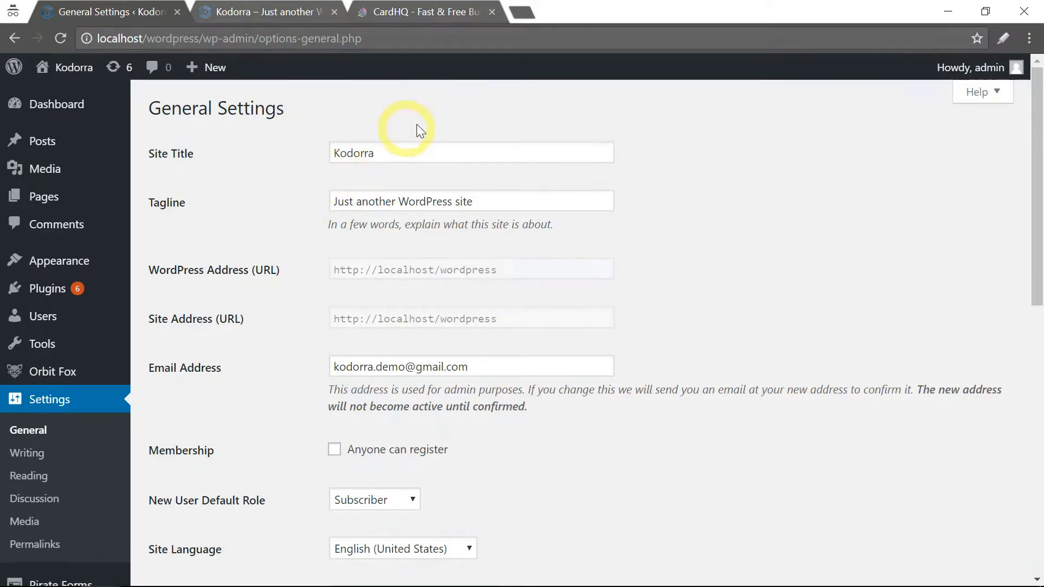
Step: Compare the site title setting with the page titles of the local site and the live CardHQ site
click(400, 14)
click(125, 14)
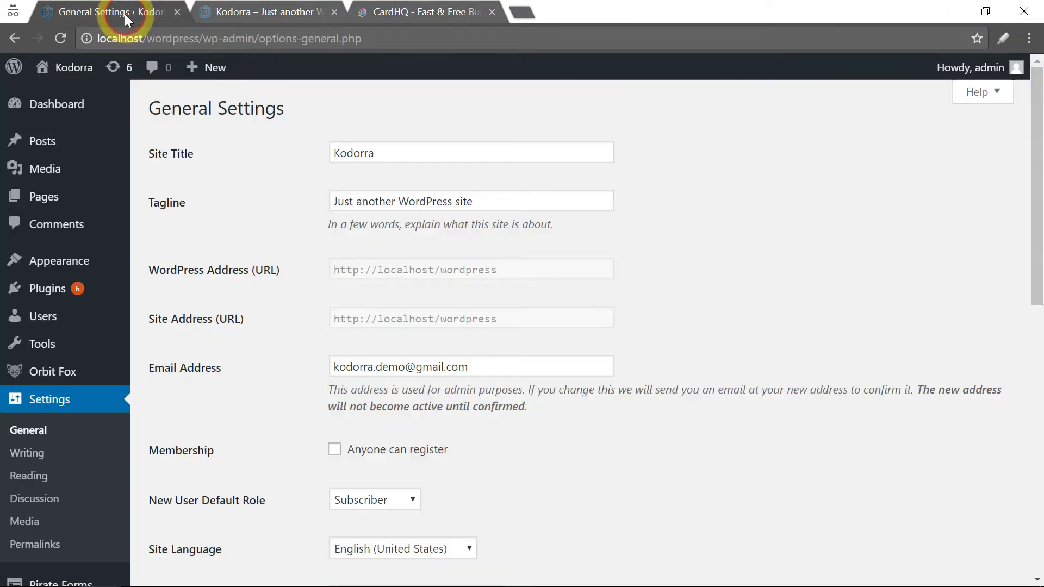
click(376, 155)
double_click(351, 152)
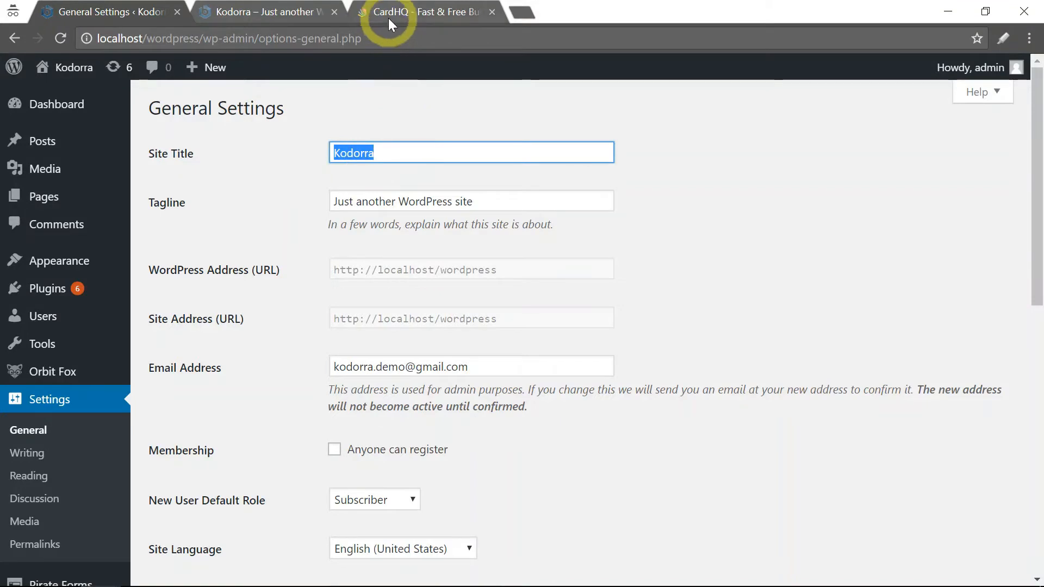
click(274, 12)
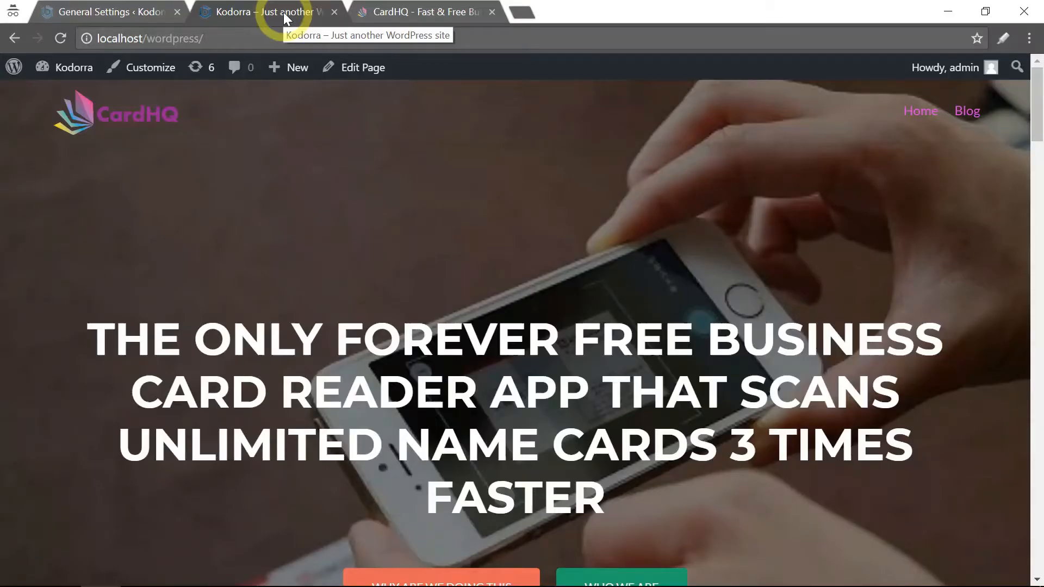
click(106, 16)
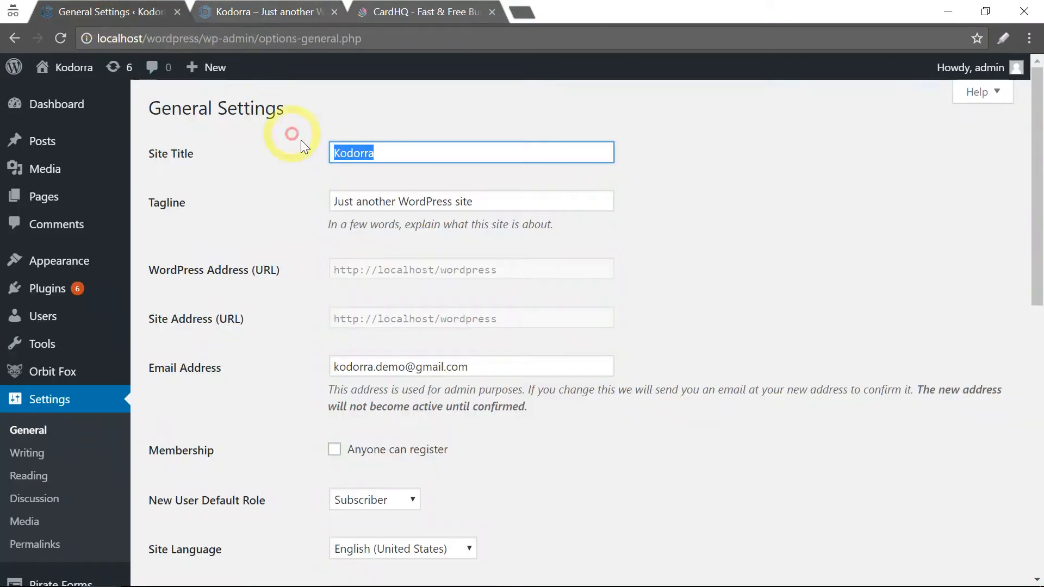
click(376, 156)
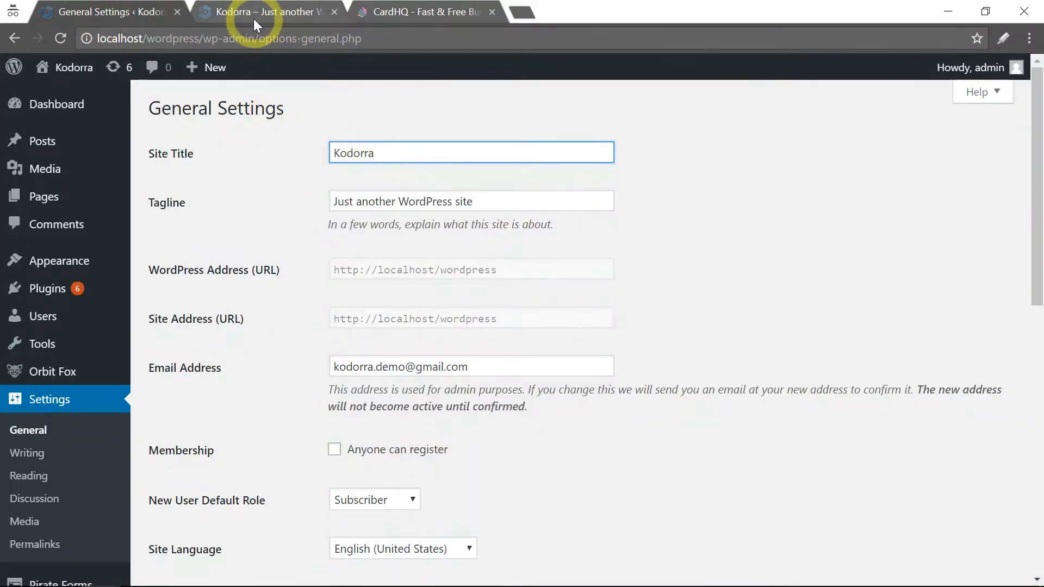
click(430, 16)
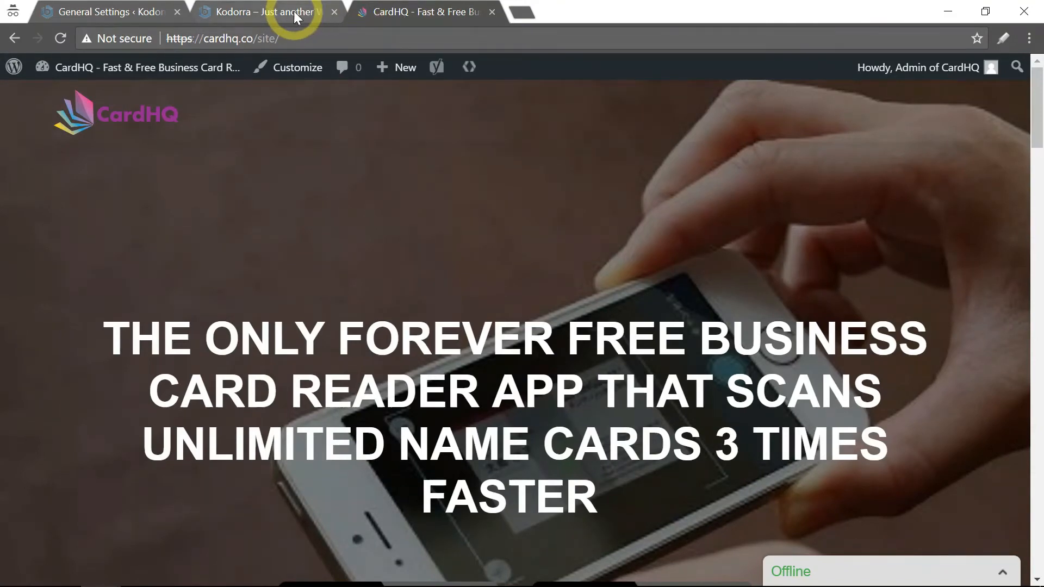
Step: Set the site title to CardHQ in the General Settings
click(112, 13)
double_click(372, 153)
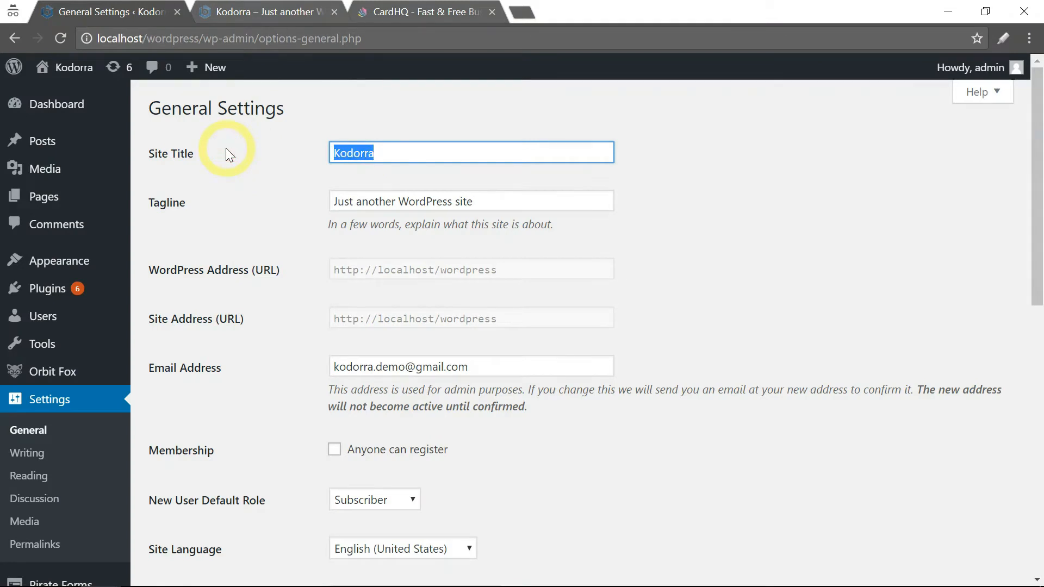
text(CardH)
key(BackSpace)
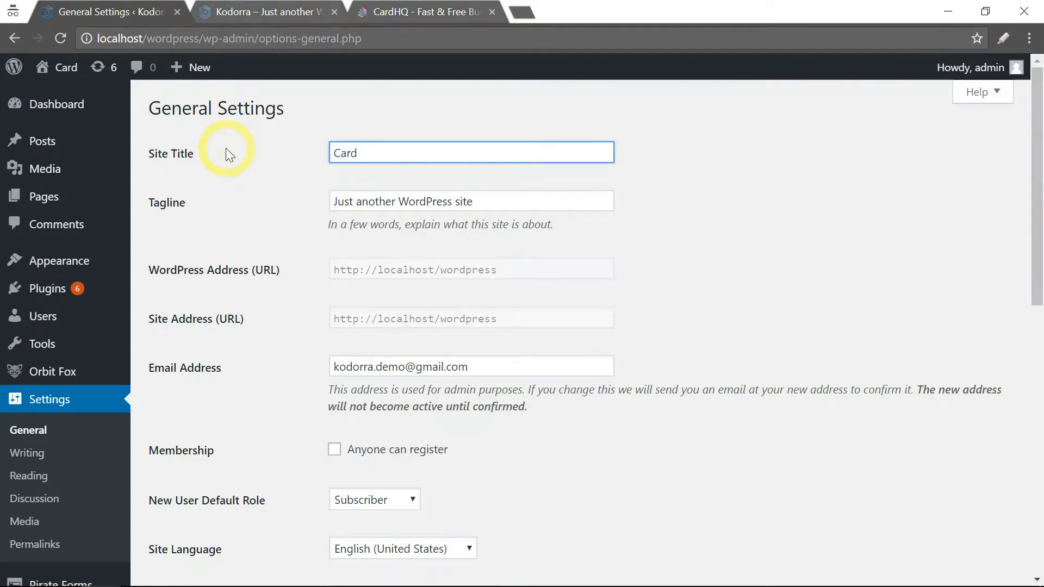
text(HQ)
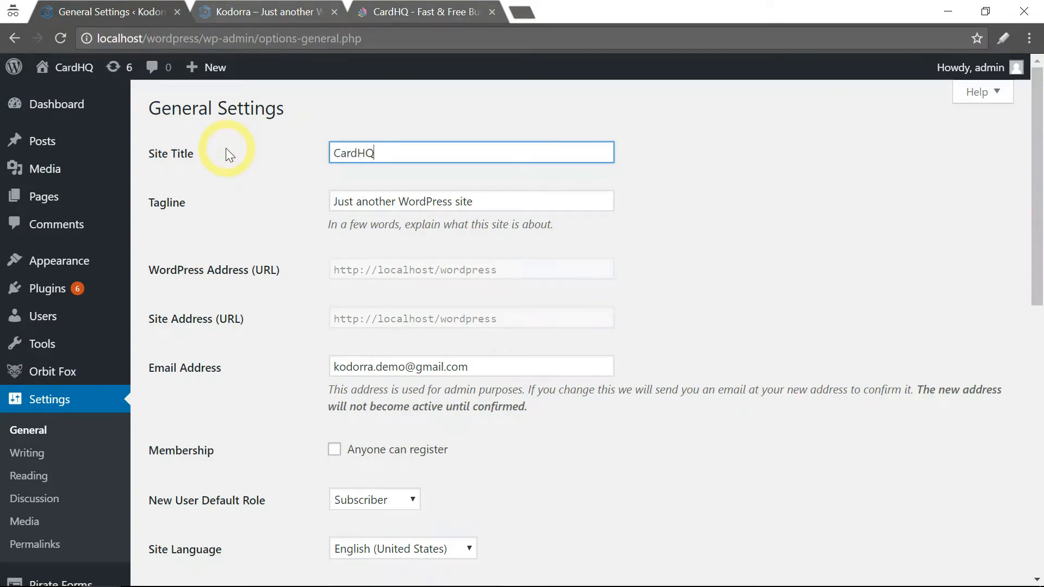
Step: Copy the text following "CardHQ -" inside the title tag of the live CardHQ site's page source
drag(474, 203, 373, 154)
click(399, 11)
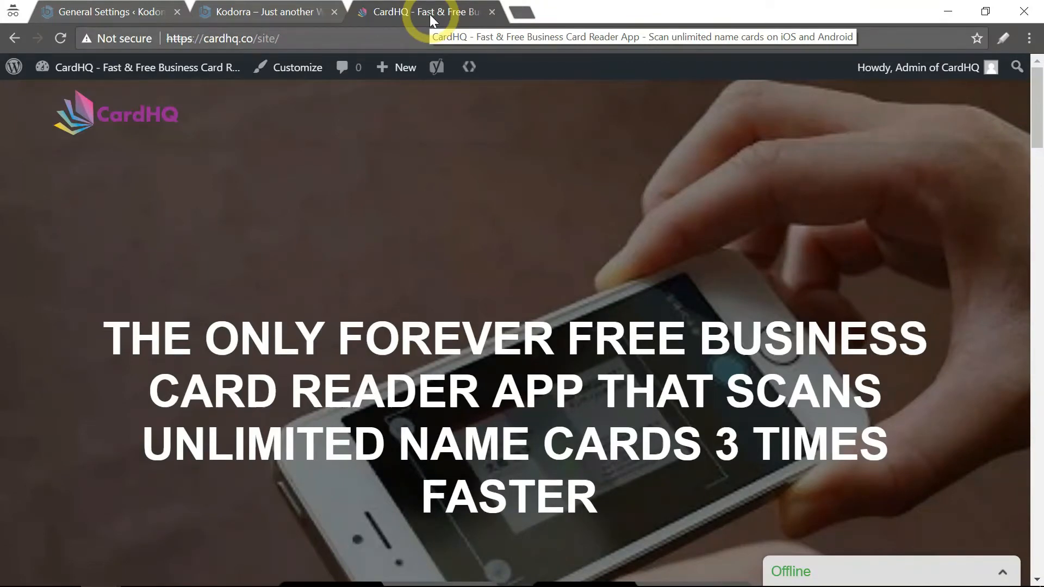
right_click(407, 127)
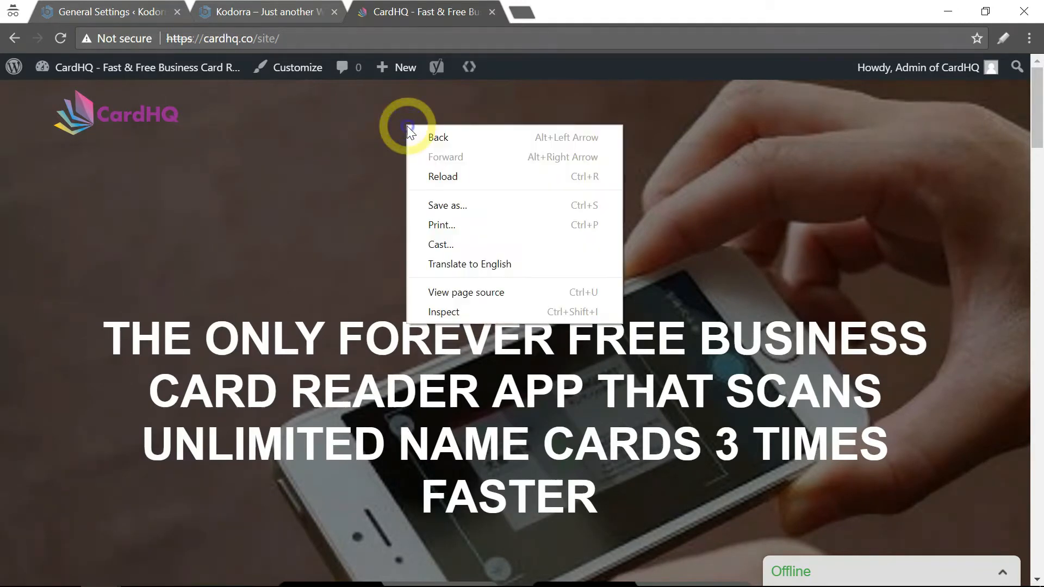
click(447, 296)
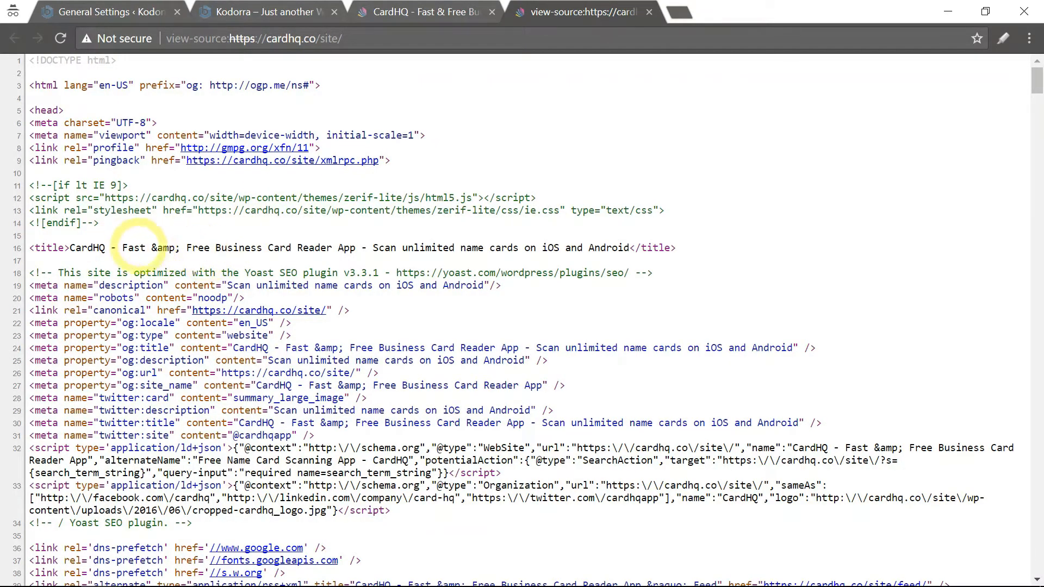
drag(123, 248, 626, 248)
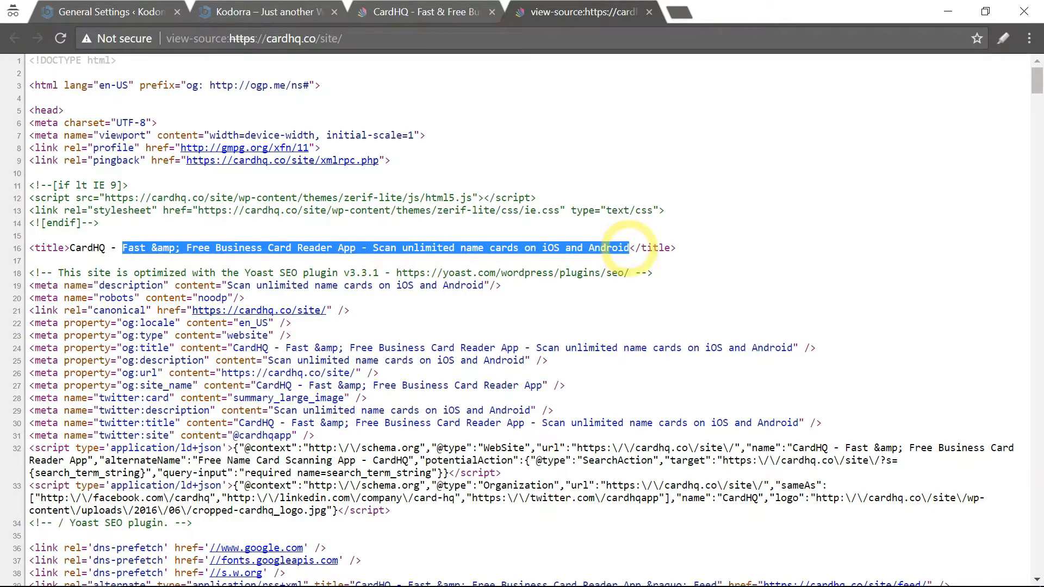
right_click(605, 245)
click(645, 254)
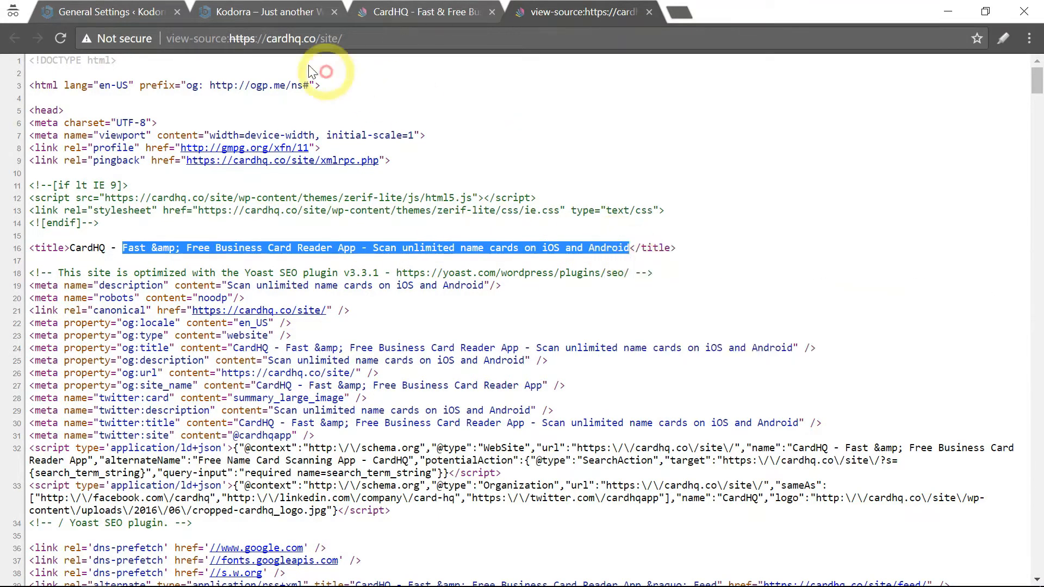
Step: Replace the tagline in the General Settings with the text copied from the live site's title tag
click(136, 12)
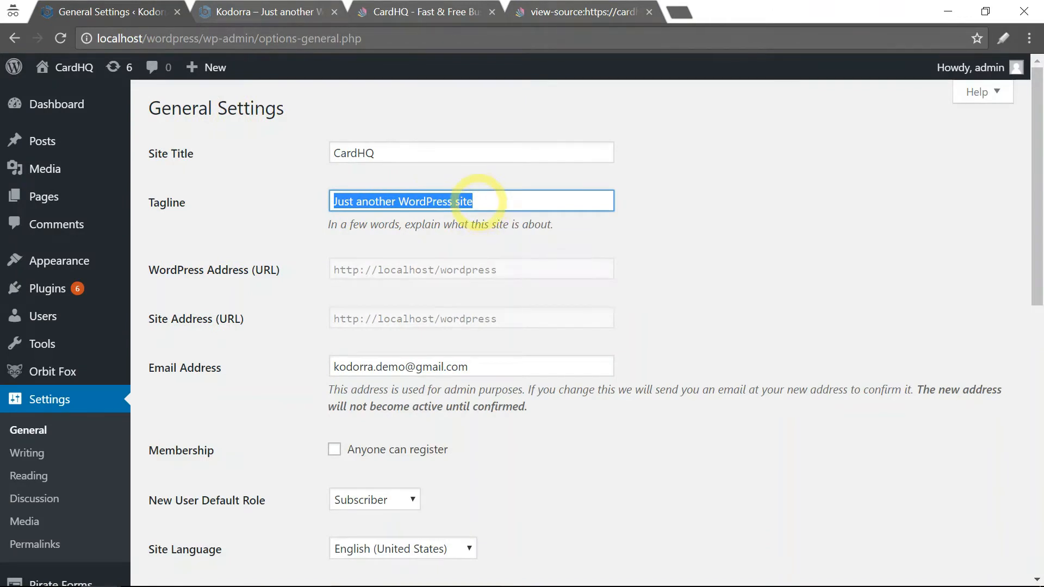
right_click(462, 200)
click(489, 230)
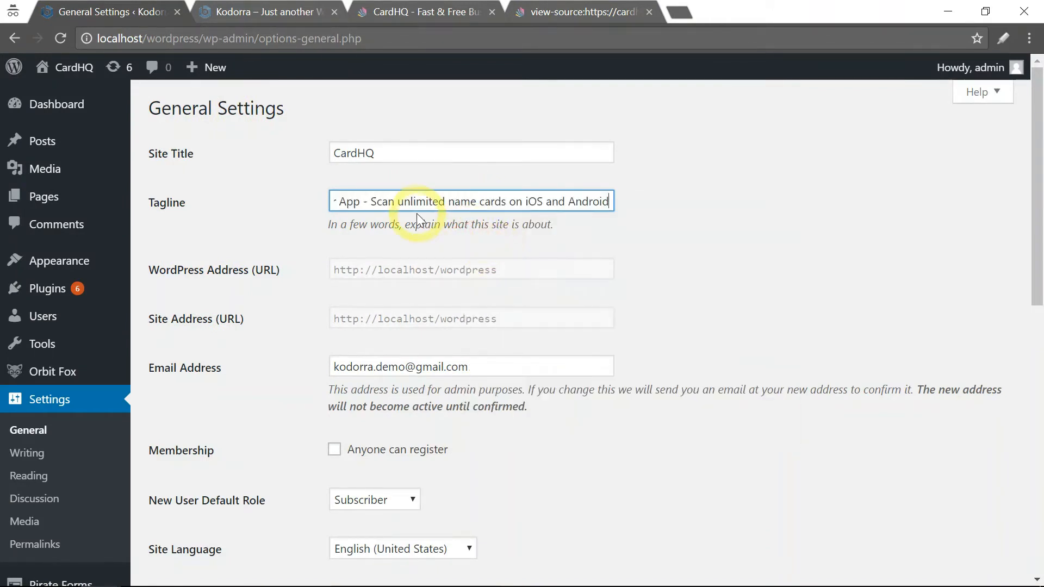
Step: Replace "&amp;" with "&" between "Fast" and "Free" in the tagline and save the settings
click(347, 199)
key(Left)
key(Left)
key(Left)
key(Left)
key(Left)
key(Left)
key(Left)
key(Left)
key(Left)
key(Left)
key(Left)
key(Left)
key(Left)
key(Left)
key(Left)
key(Left)
key(Left)
key(Left)
key(Left)
key(Left)
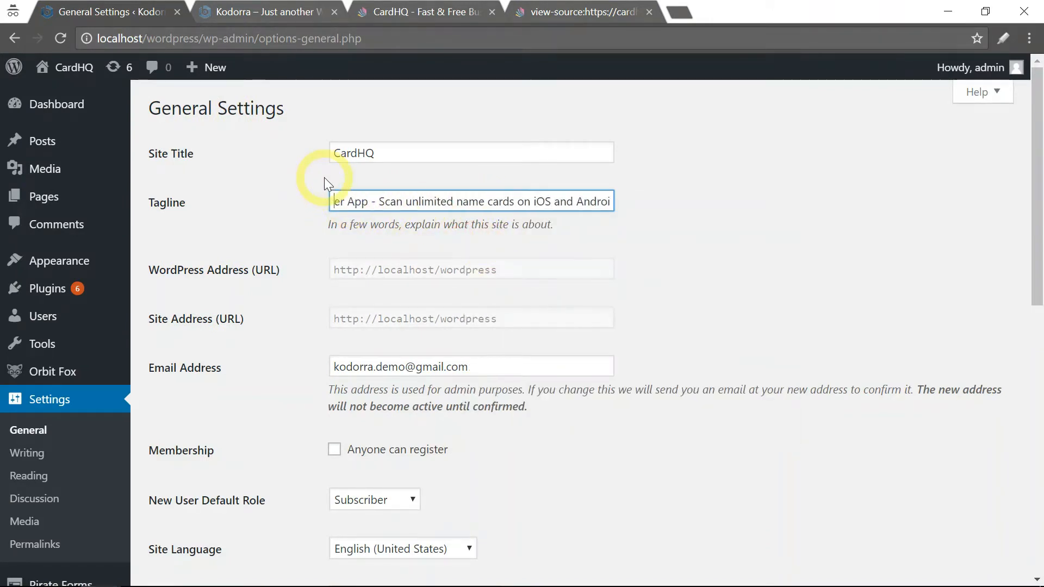
click(389, 202)
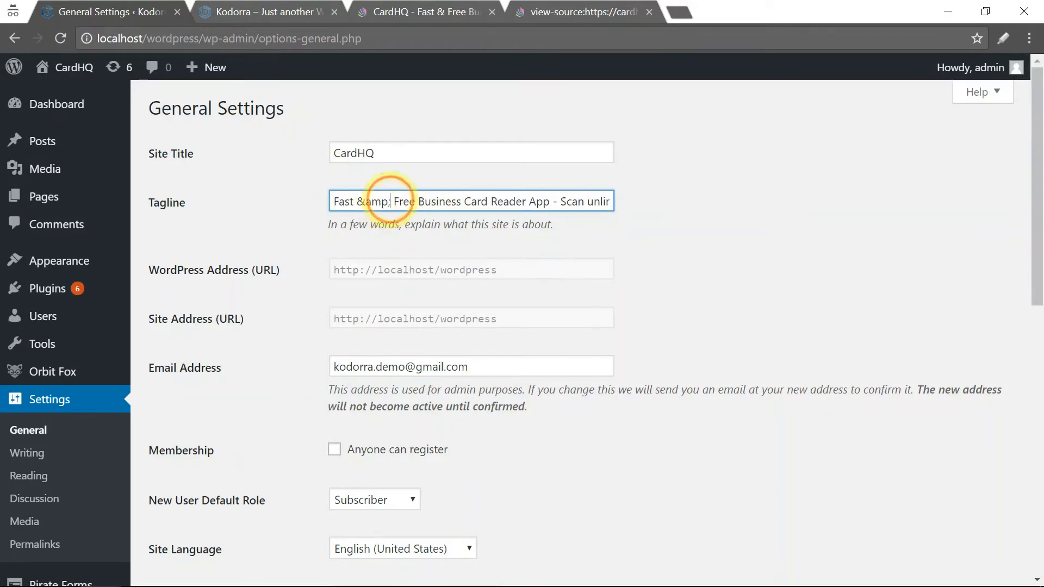
key(BackSpace)
key(BackSpace)
key(BackSpace)
key(BackSpace)
key(BackSpace)
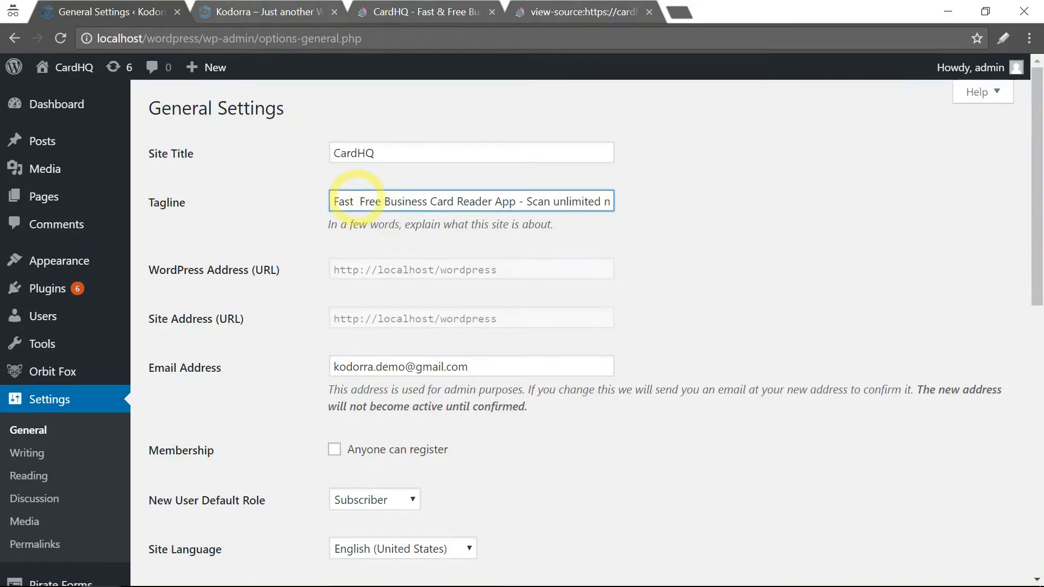
text(&)
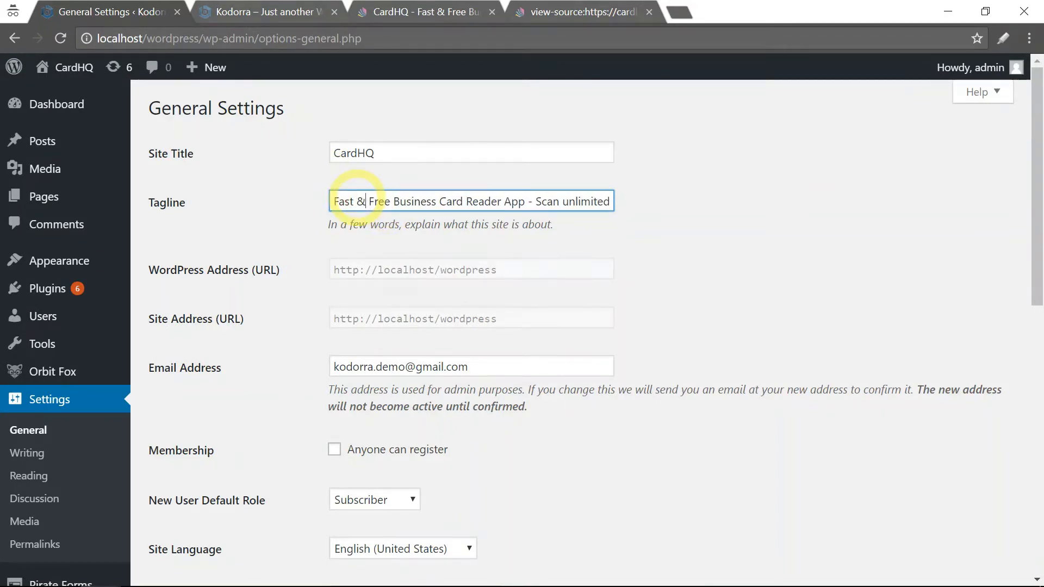
scroll(298, 210, down, 10)
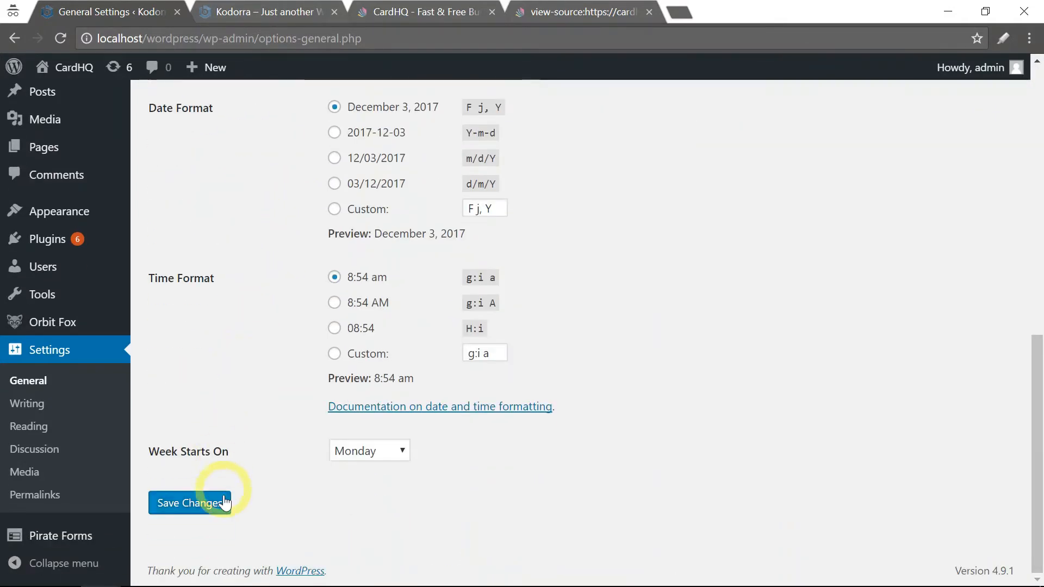
click(224, 503)
Step: Reload the local site's front page and compare its page title with the live CardHQ site's title
click(300, 15)
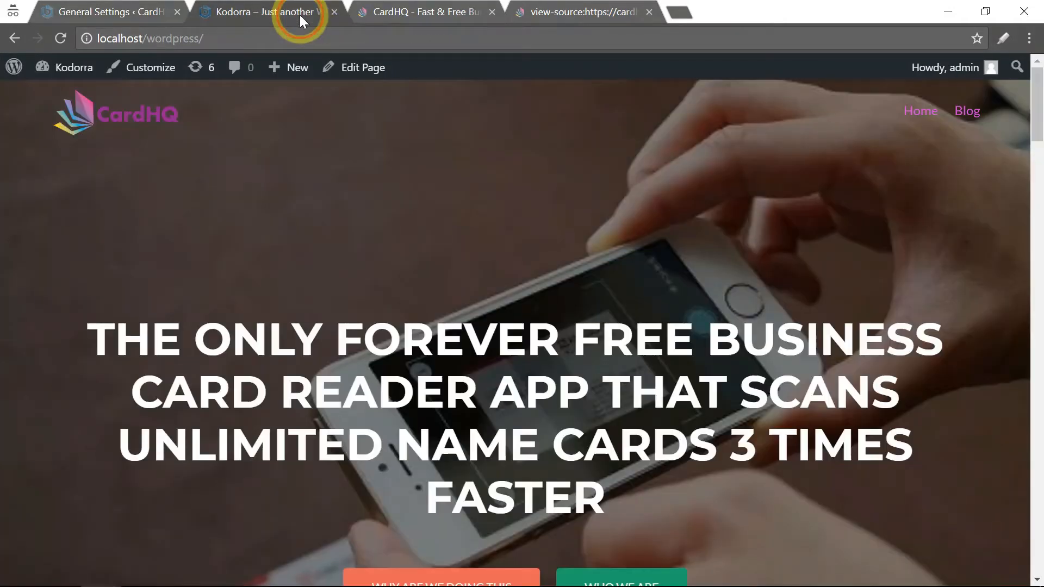
click(61, 39)
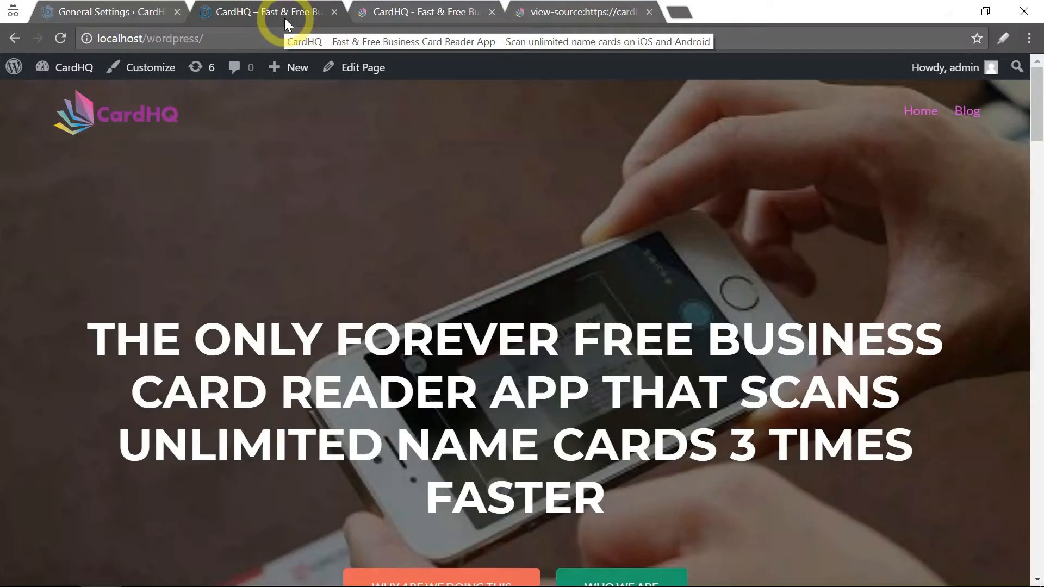
click(384, 23)
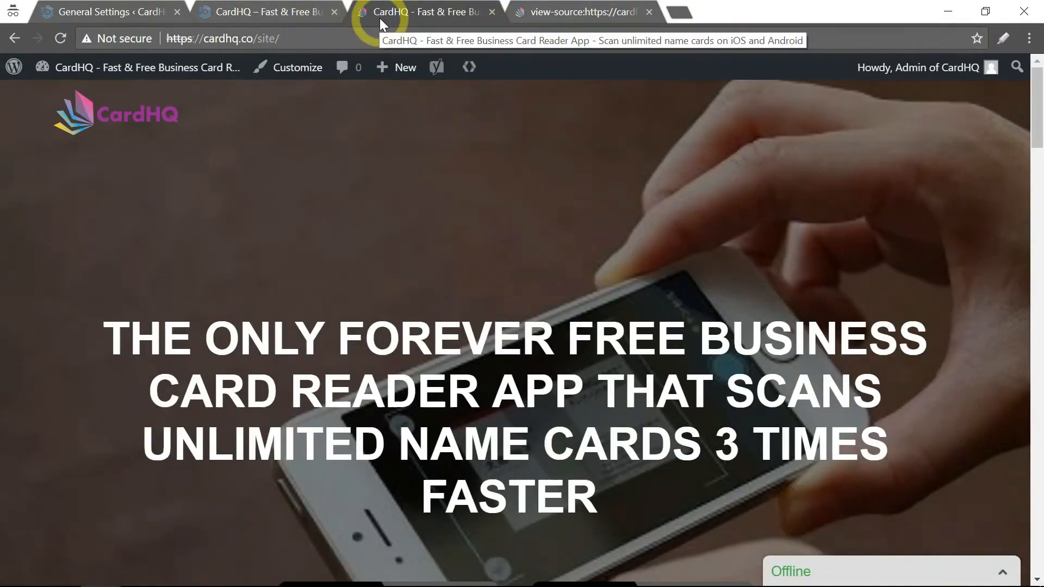
click(313, 13)
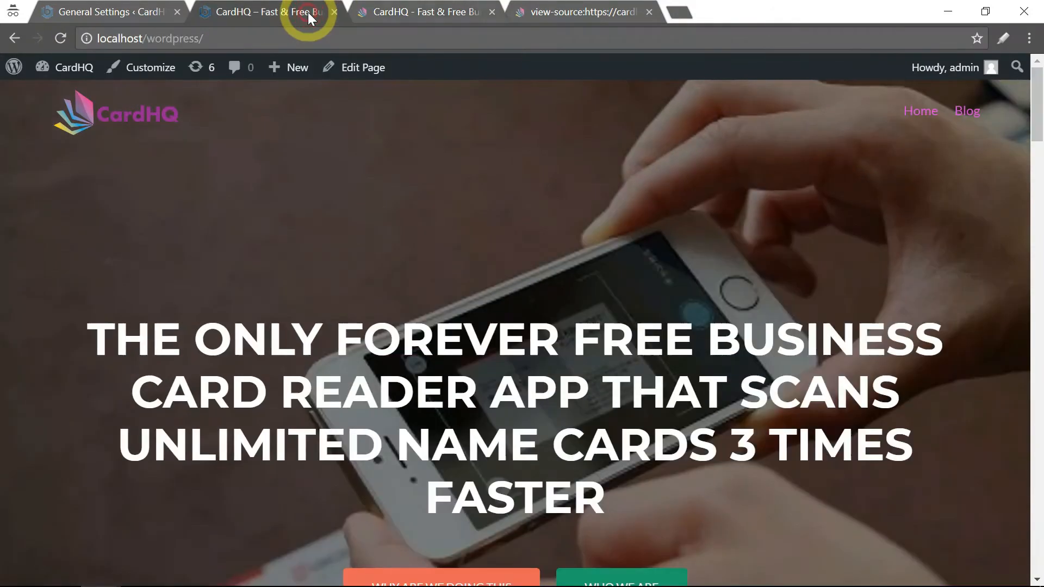
Step: Examine the email address, membership and new user default role options in the General Settings
click(136, 17)
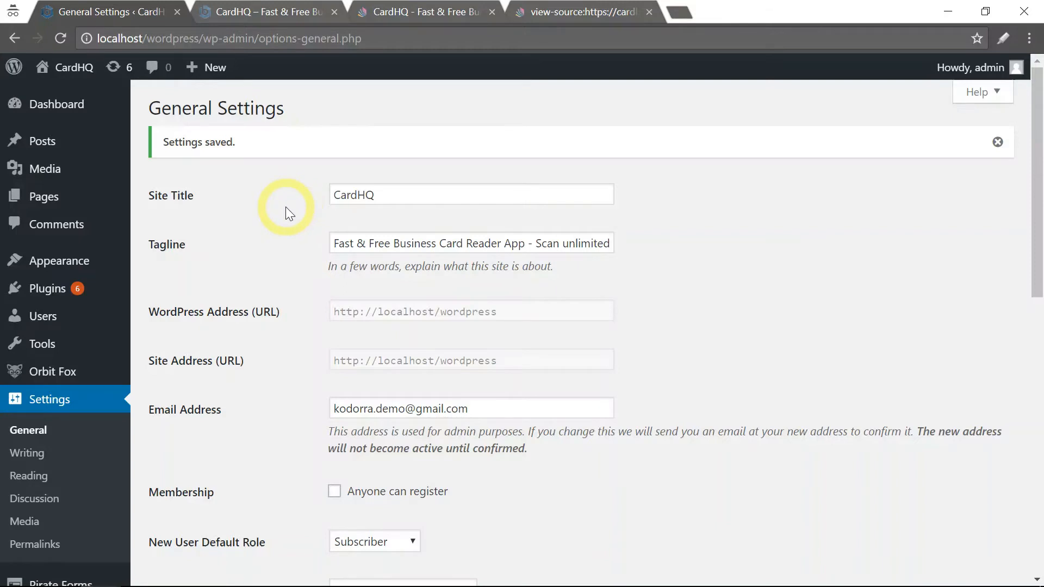
scroll(285, 207, down, 2)
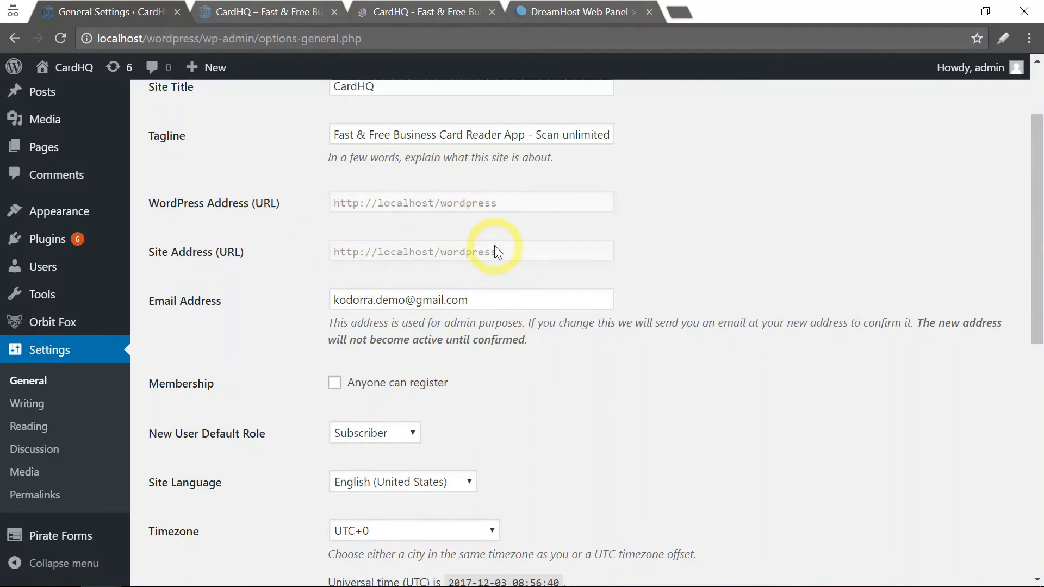
triple_click(226, 299)
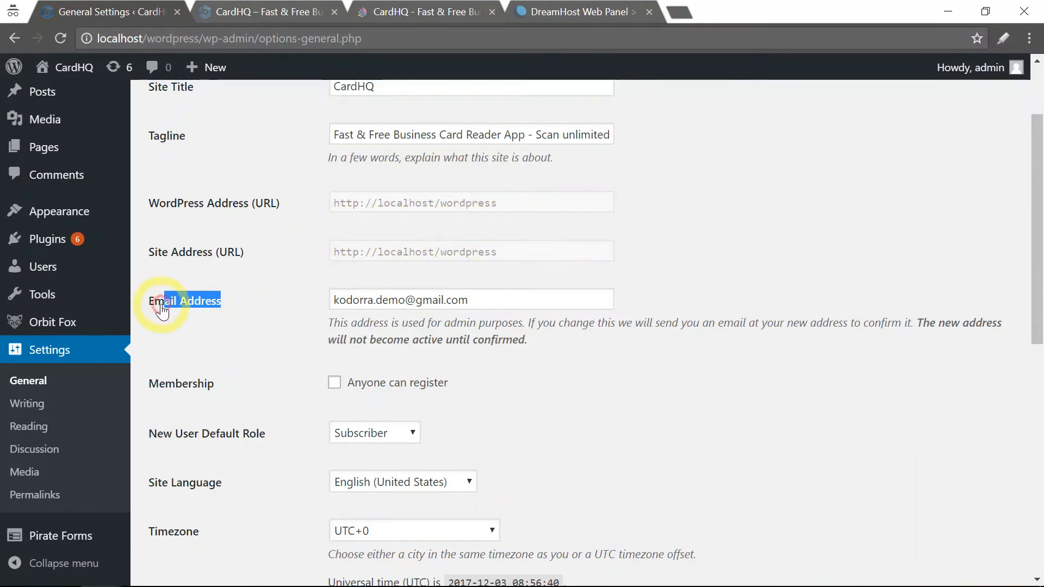
click(449, 299)
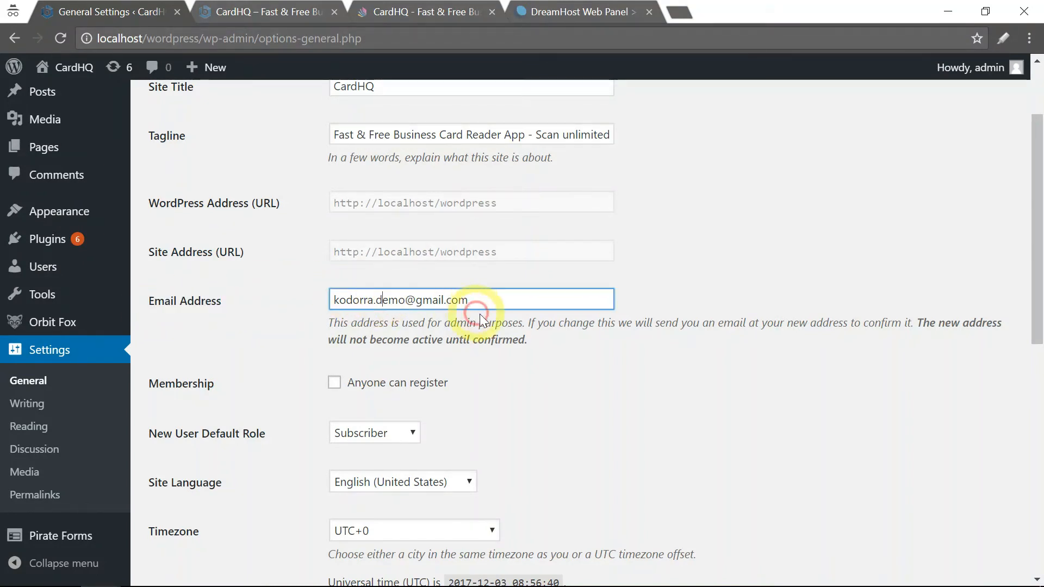
click(634, 289)
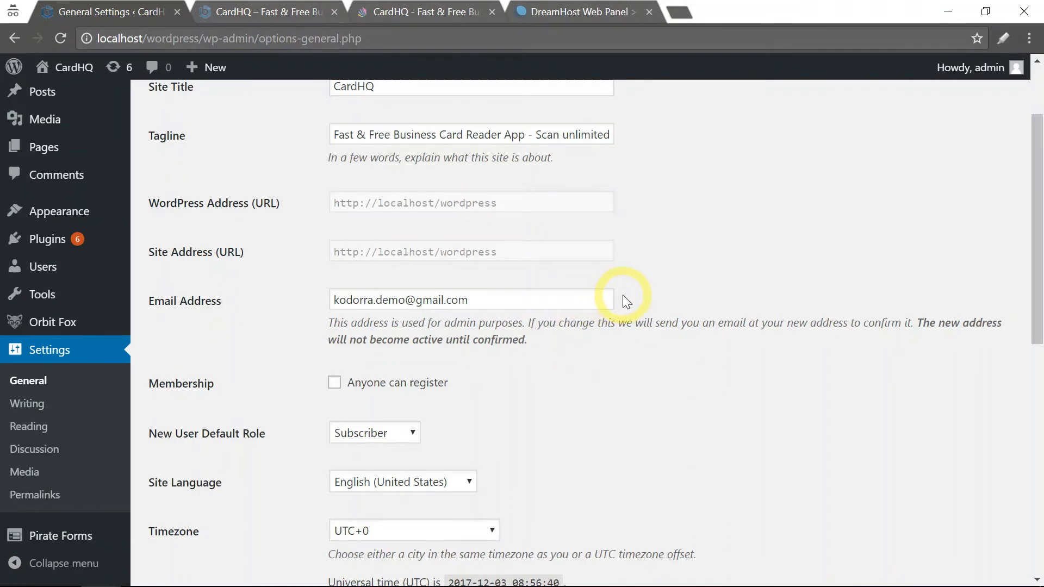
scroll(293, 244, down, 2)
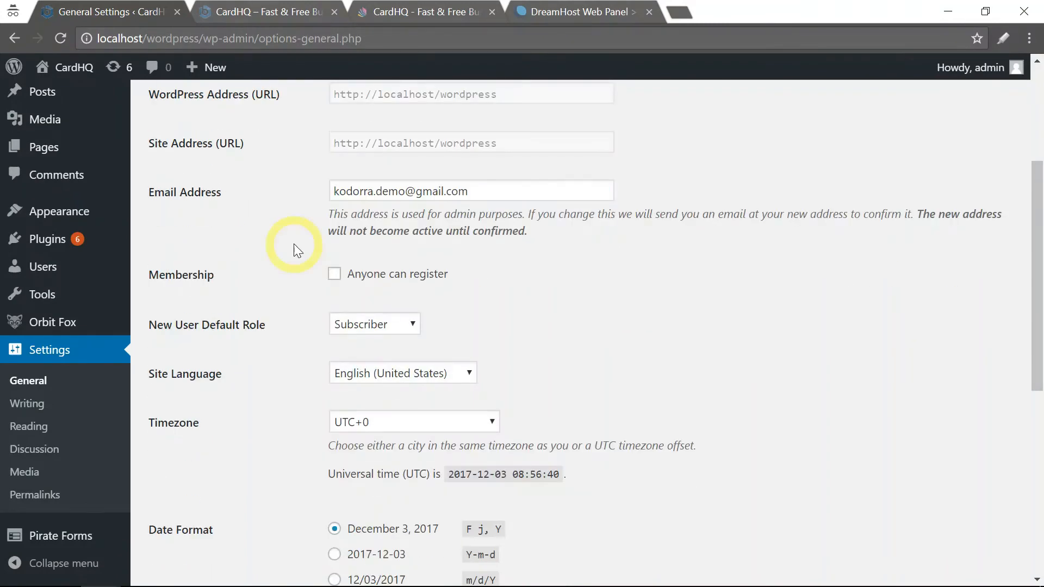
click(335, 275)
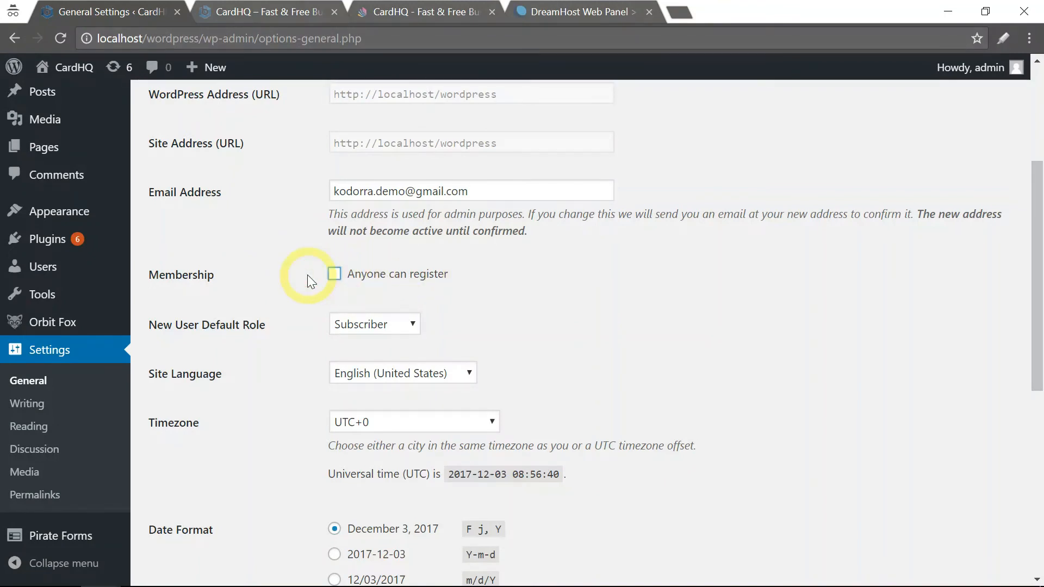
scroll(308, 275, down, 2)
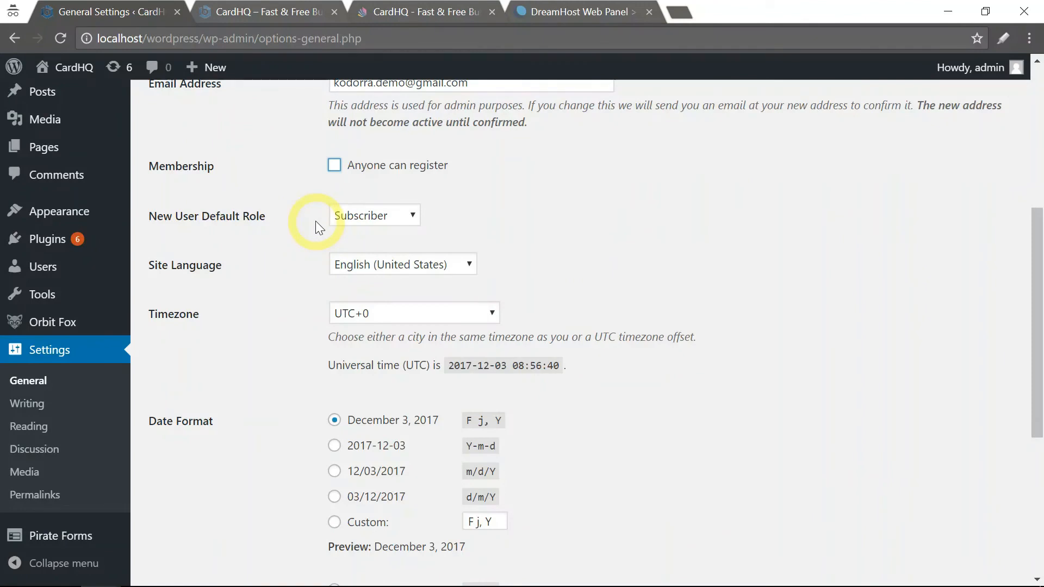
Step: Examine the choices for the new user default role and timezone, plus the remaining date, time and week start options in the General Settings
click(370, 214)
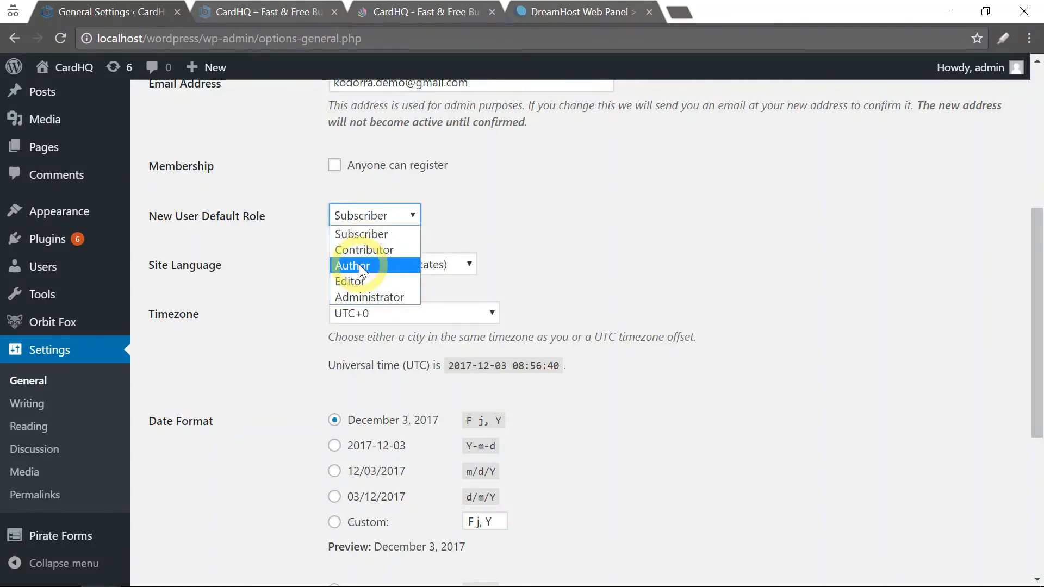
click(307, 213)
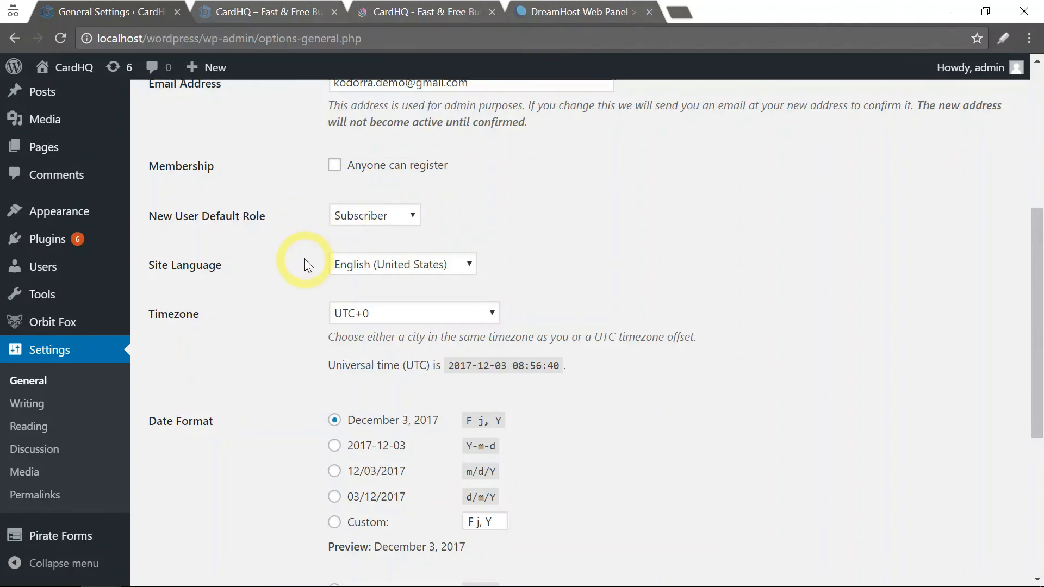
scroll(305, 259, down, 2)
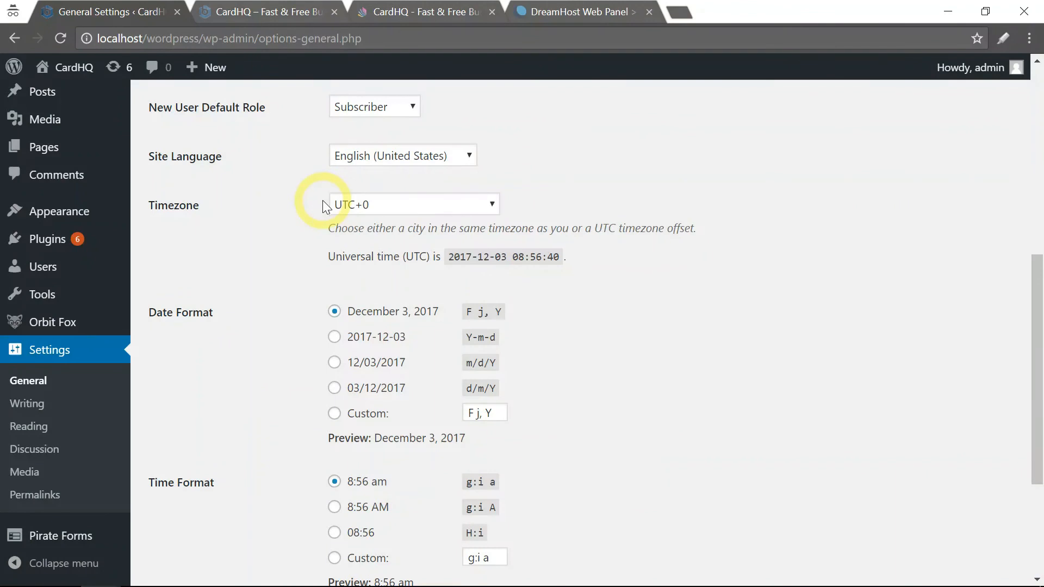
click(351, 205)
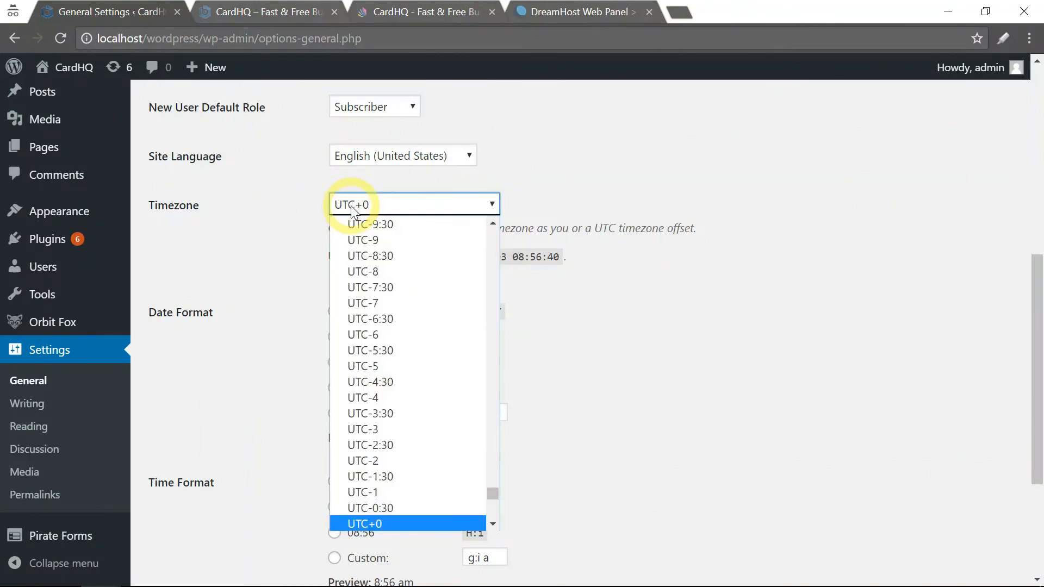
click(305, 210)
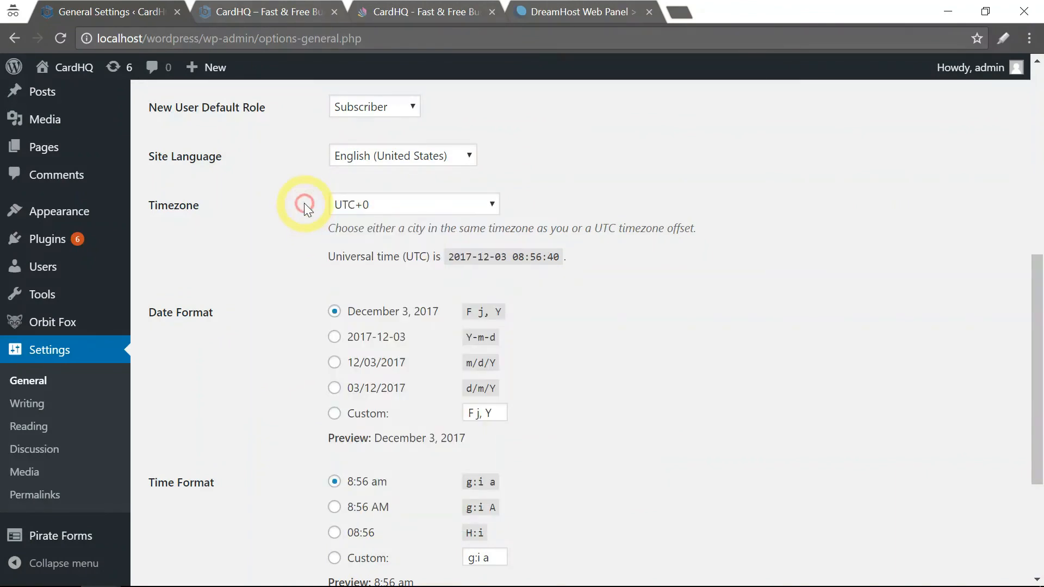
scroll(303, 204, down, 2)
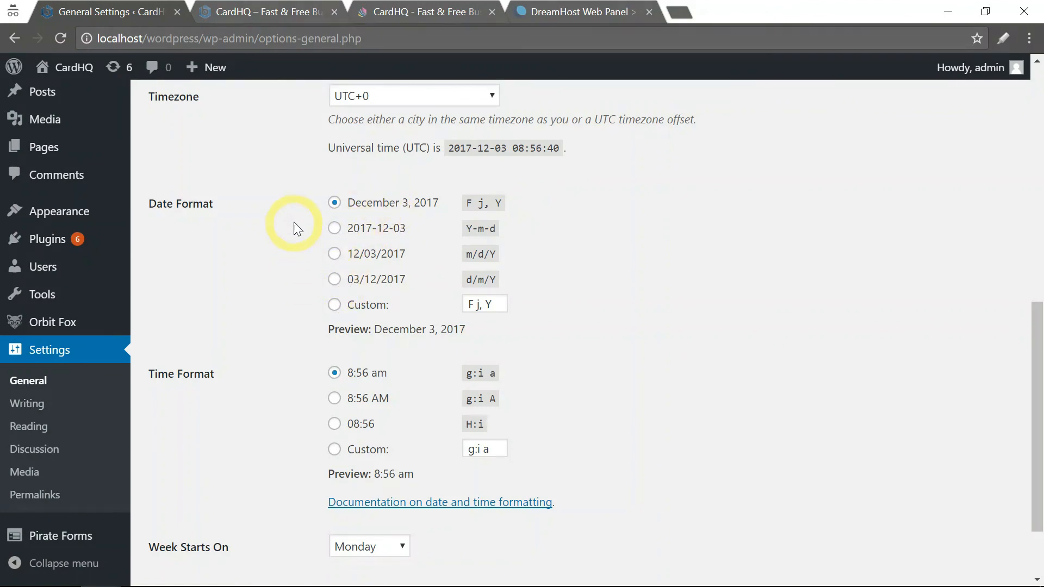
scroll(295, 209, down, 2)
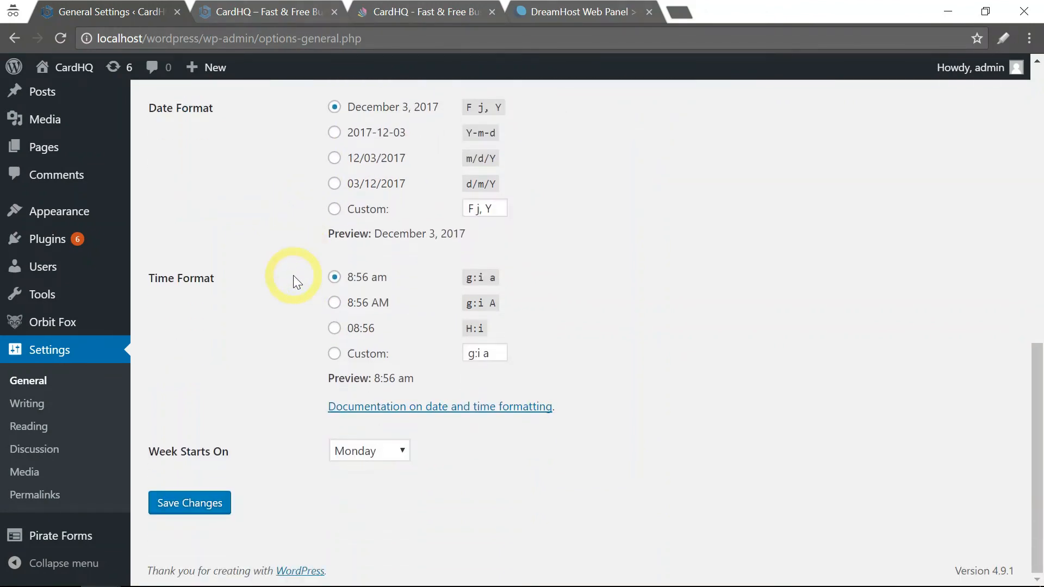